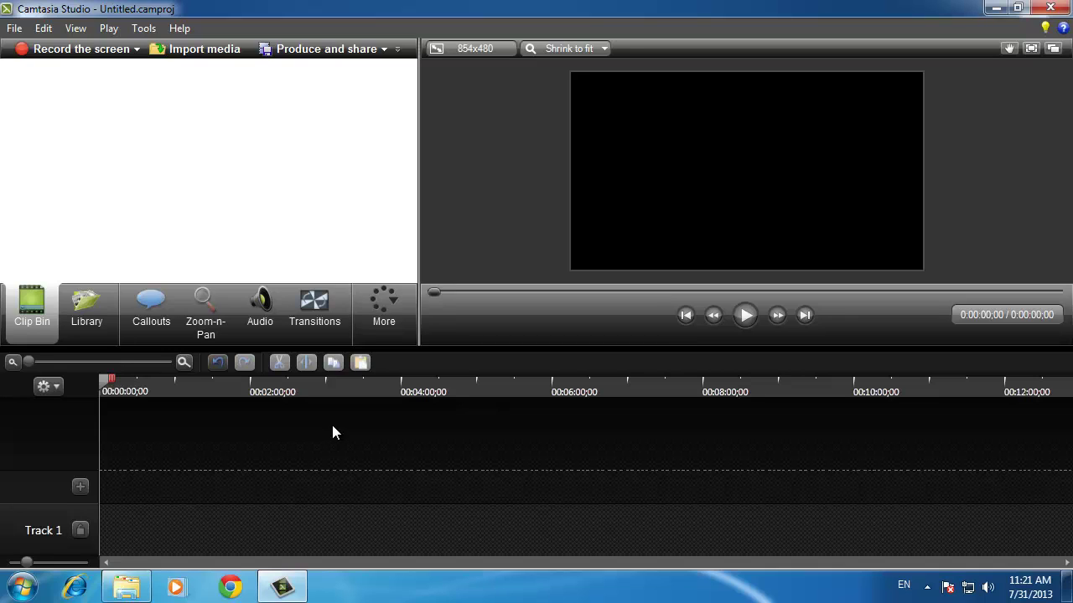
# - Import the 'How to Convert .raw to .jpg Format' .camrec recording and its MP3 from the Desktop
pyautogui.click(197, 50)
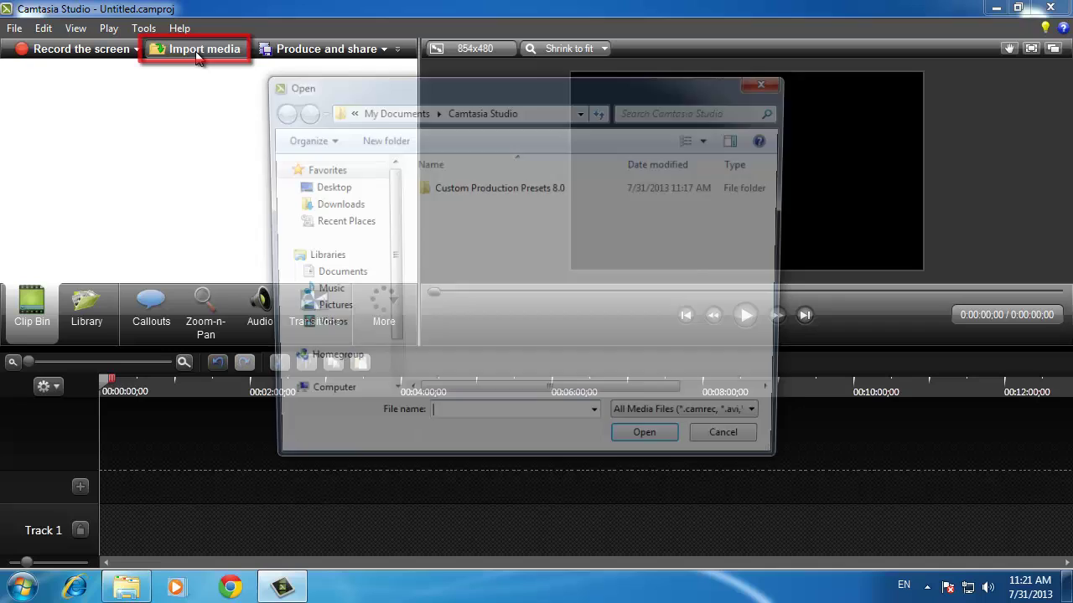
pyautogui.click(322, 190)
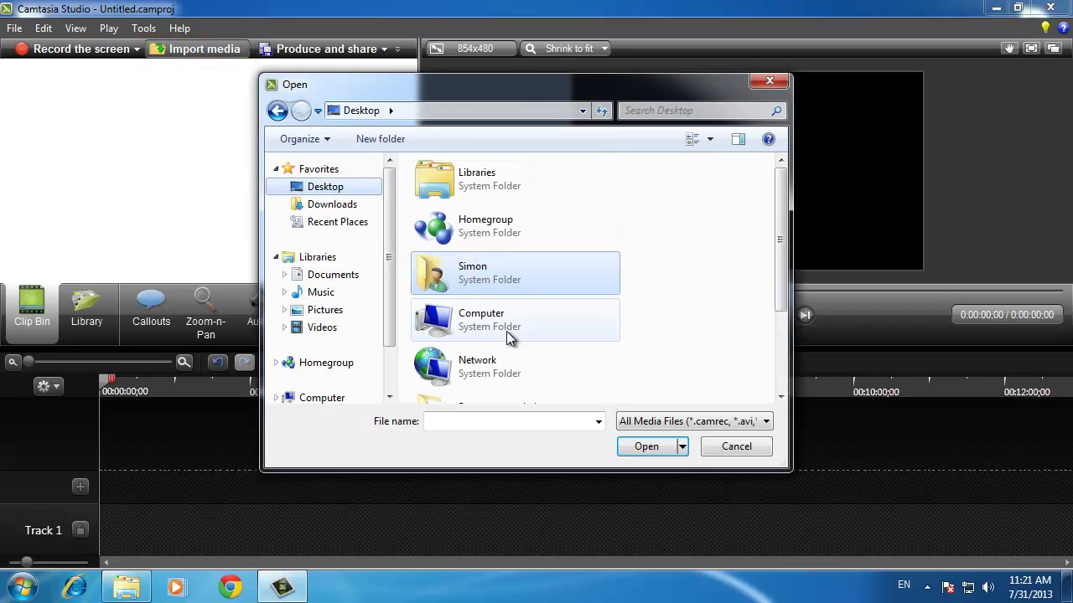
pyautogui.scroll(-3, 637, 369)
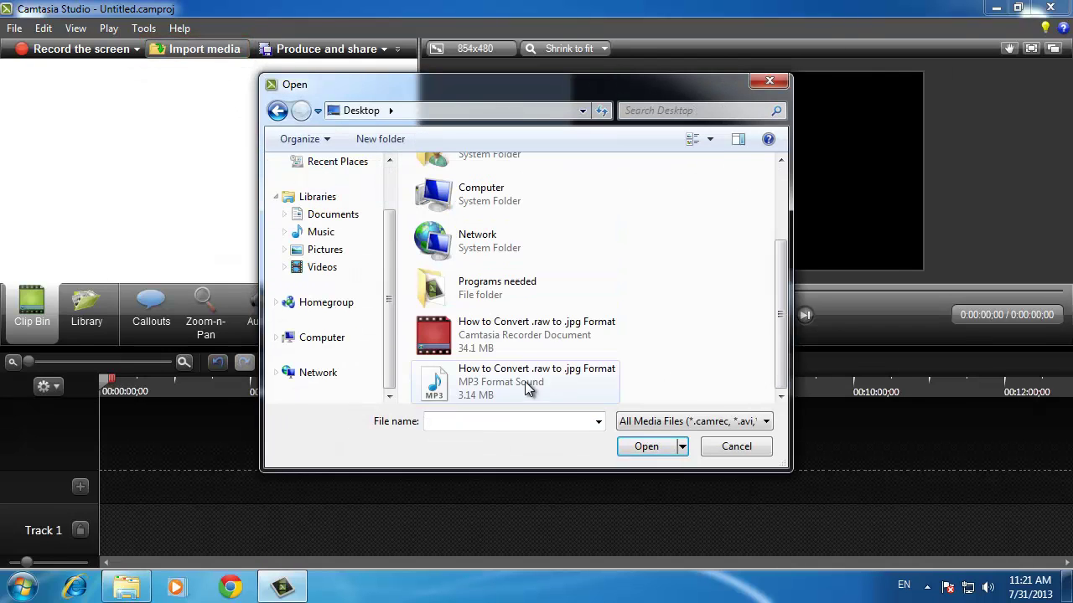
pyautogui.click(502, 333)
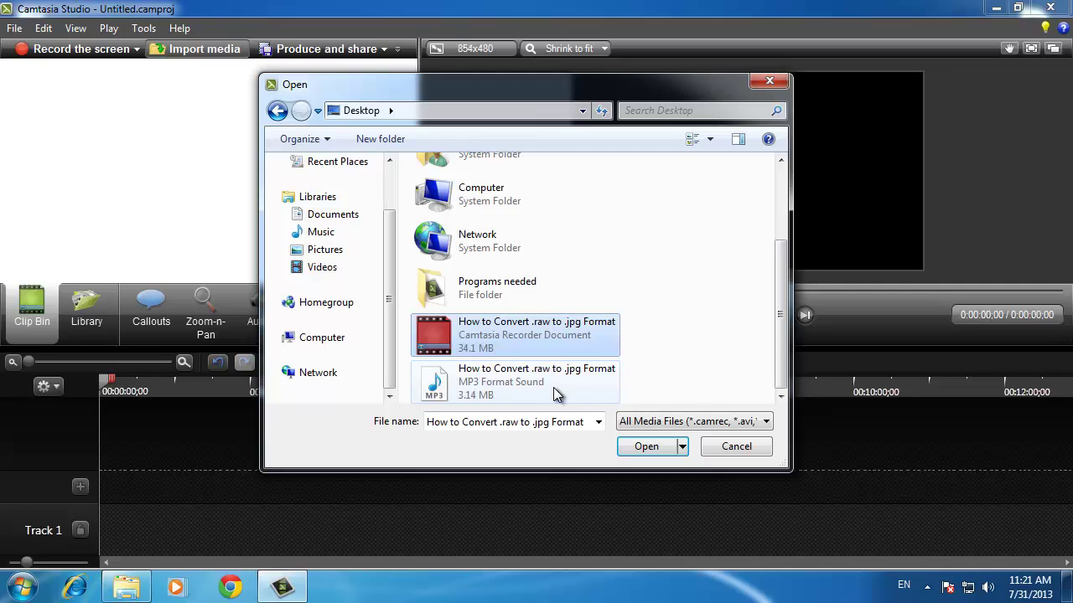
pyautogui.keyDown('ctrl'); pyautogui.click(553, 387); pyautogui.keyUp('ctrl')
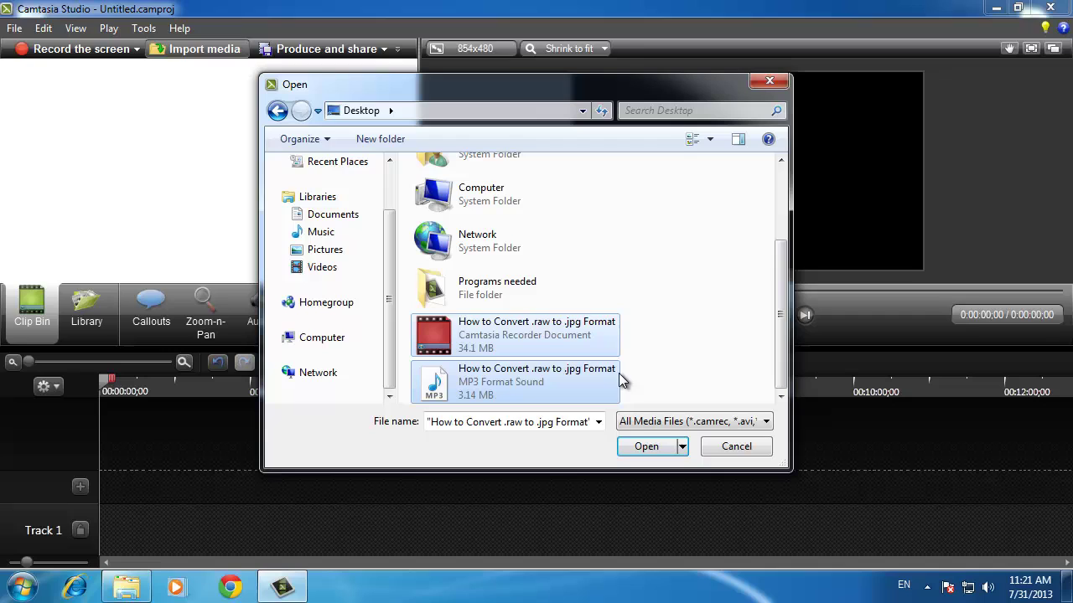
pyautogui.click(658, 446)
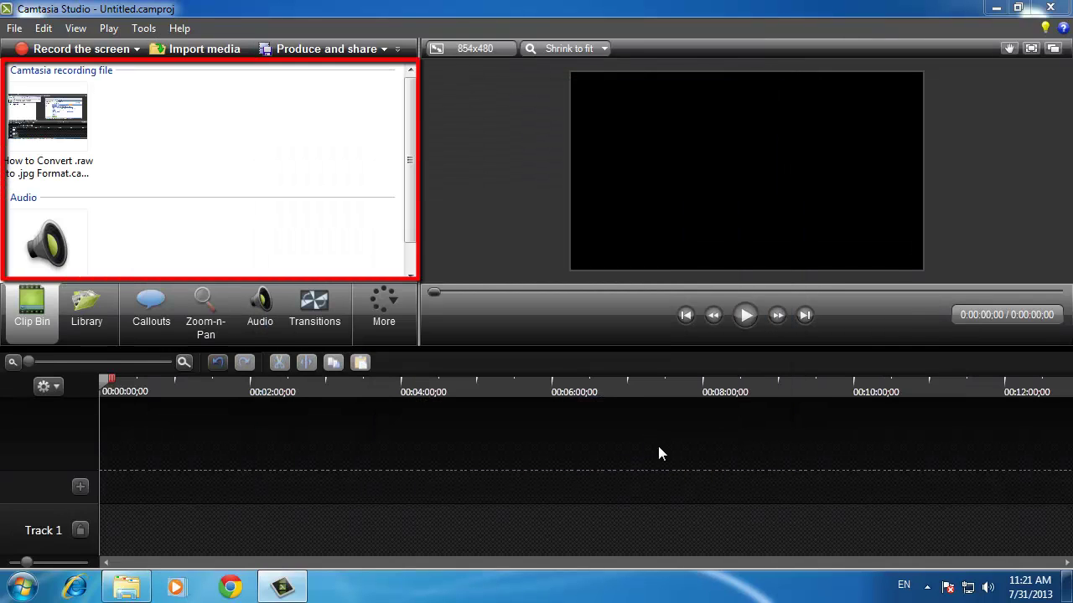
# - Place the MP3 audio on Track 1 and the screen recording on Track 2
pyautogui.moveTo(47, 243); pyautogui.dragTo(119, 520)
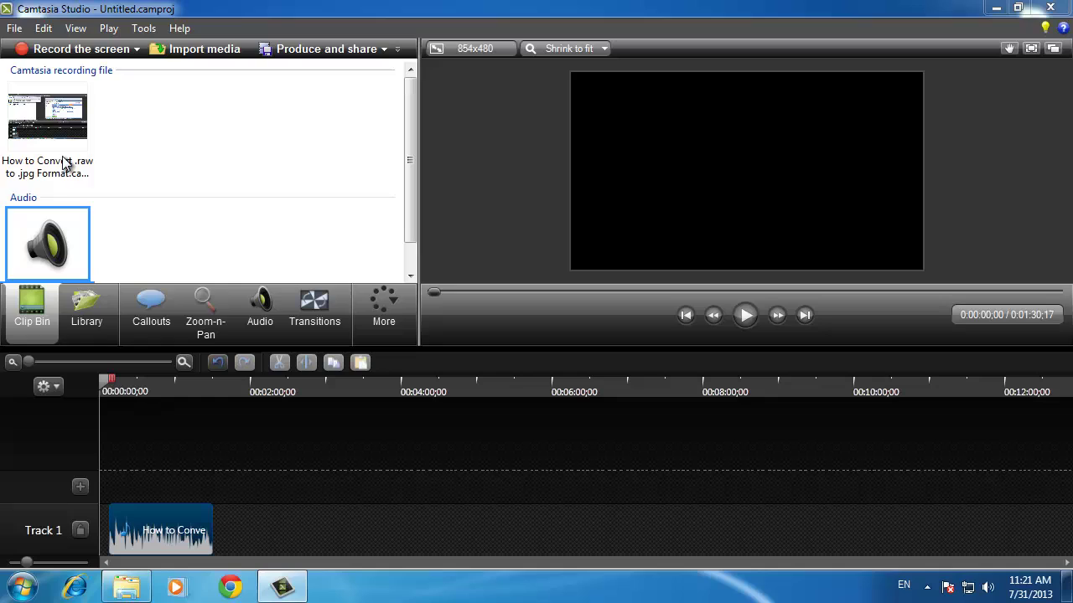
pyautogui.click(51, 113)
pyautogui.moveTo(50, 112); pyautogui.dragTo(129, 486)
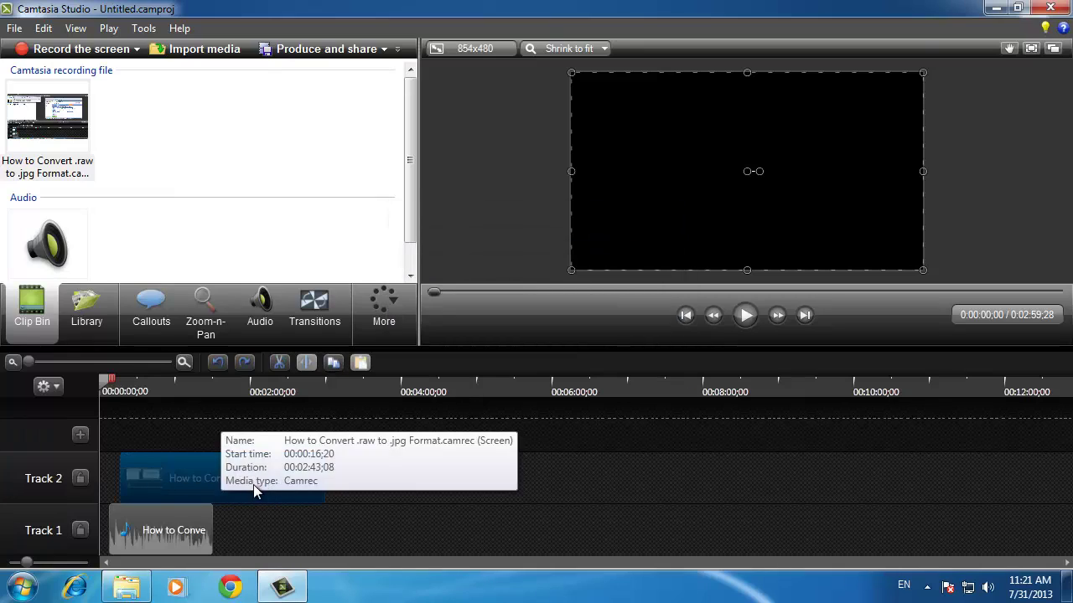
# - Slide both clips to start at 0:00 and zoom the timeline in
pyautogui.click(176, 485)
pyautogui.moveTo(176, 486); pyautogui.dragTo(132, 487)
pyautogui.moveTo(144, 533); pyautogui.dragTo(91, 535)
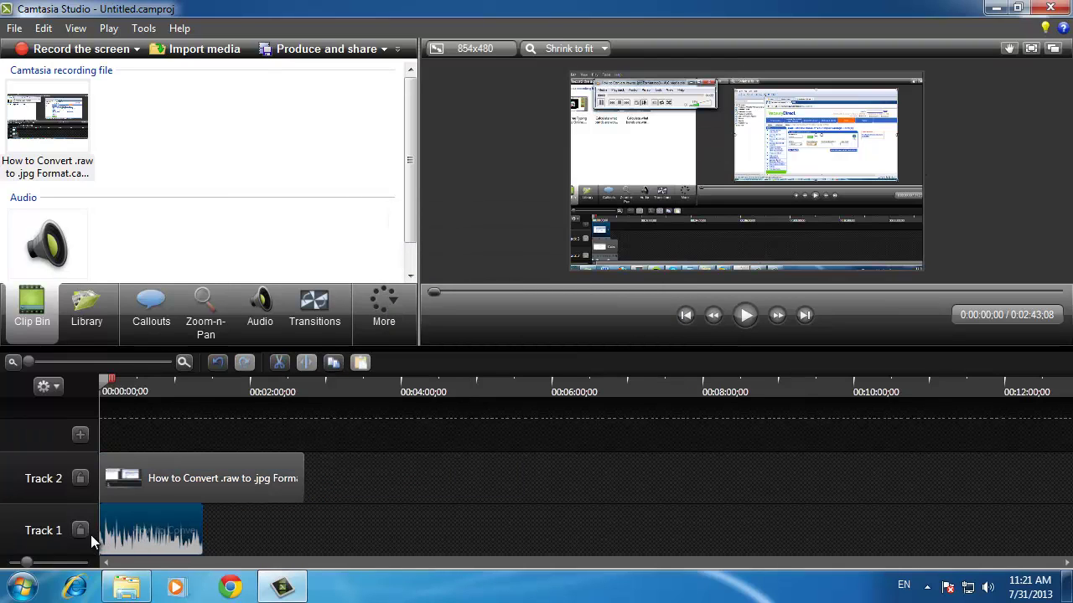
pyautogui.click(209, 531)
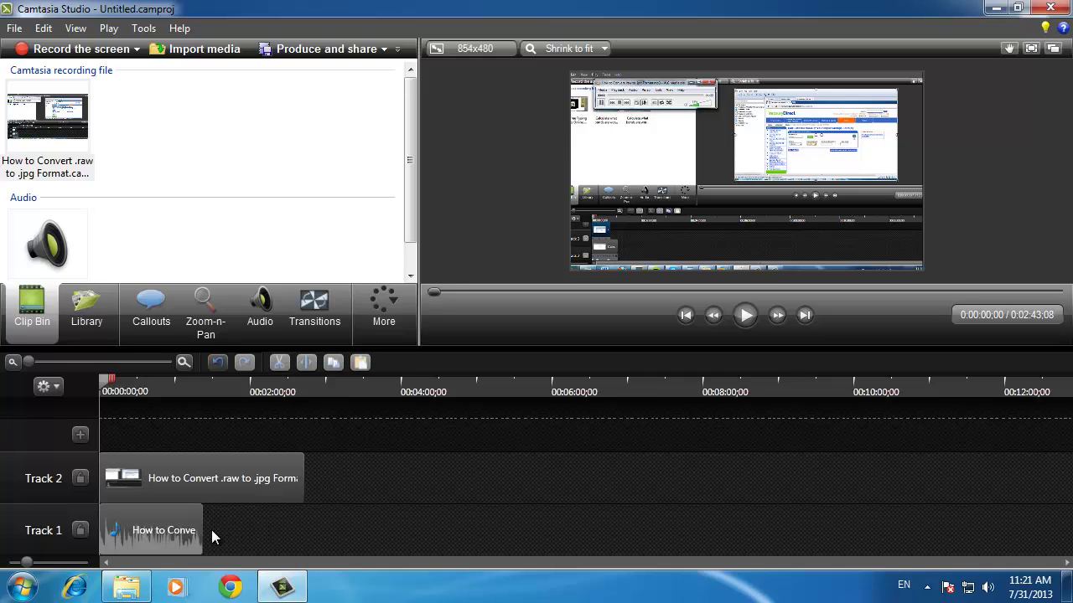
pyautogui.scroll(1, 228, 531)
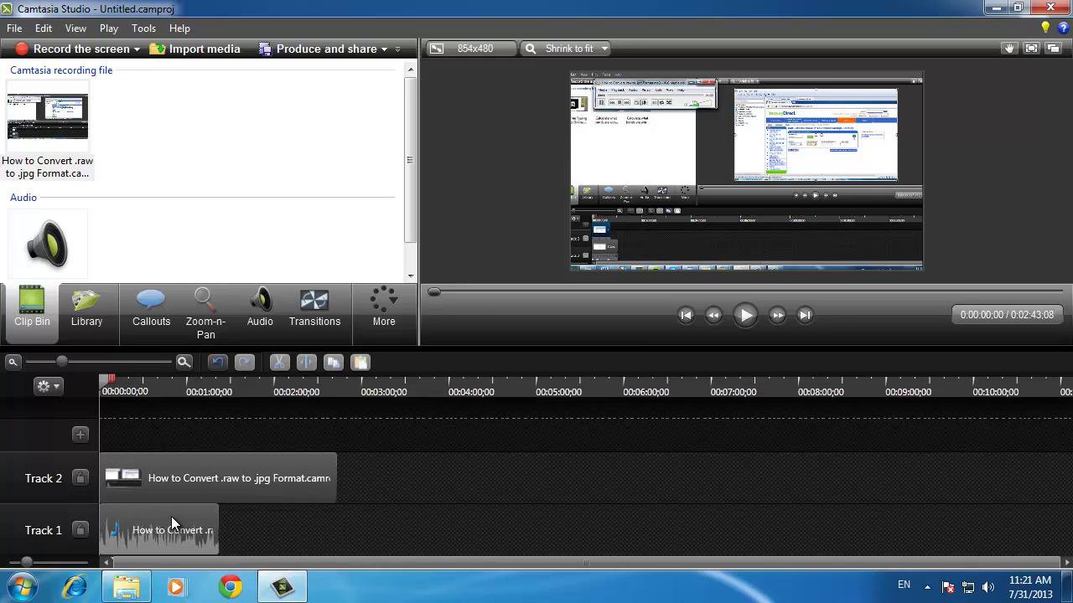
pyautogui.scroll(3, 235, 520)
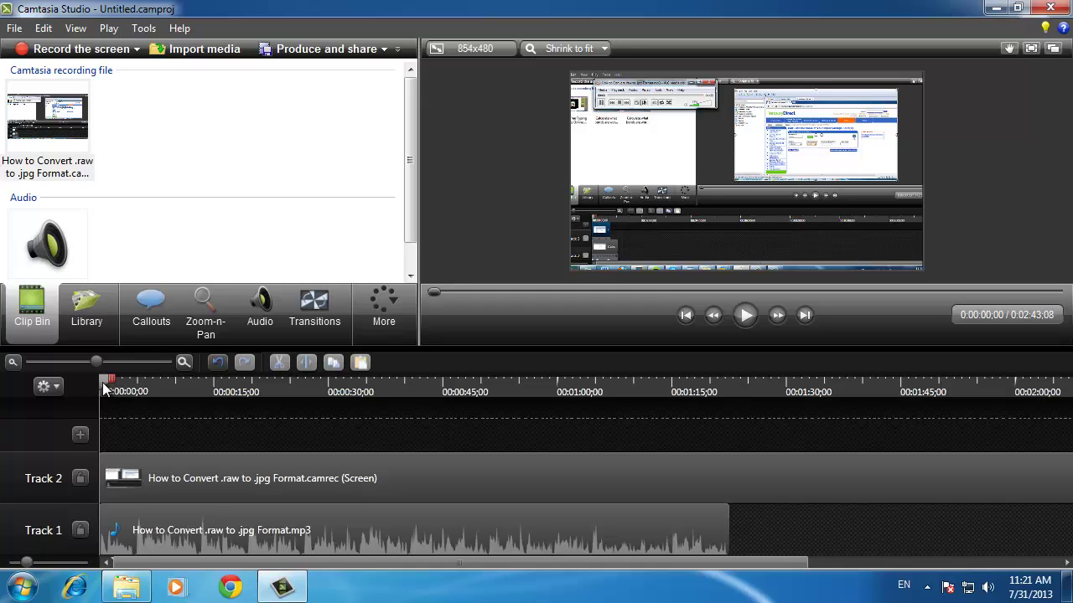
# - Split the Track 2 screen clip at 0:04;12 and at 0:12;13
pyautogui.click(174, 470)
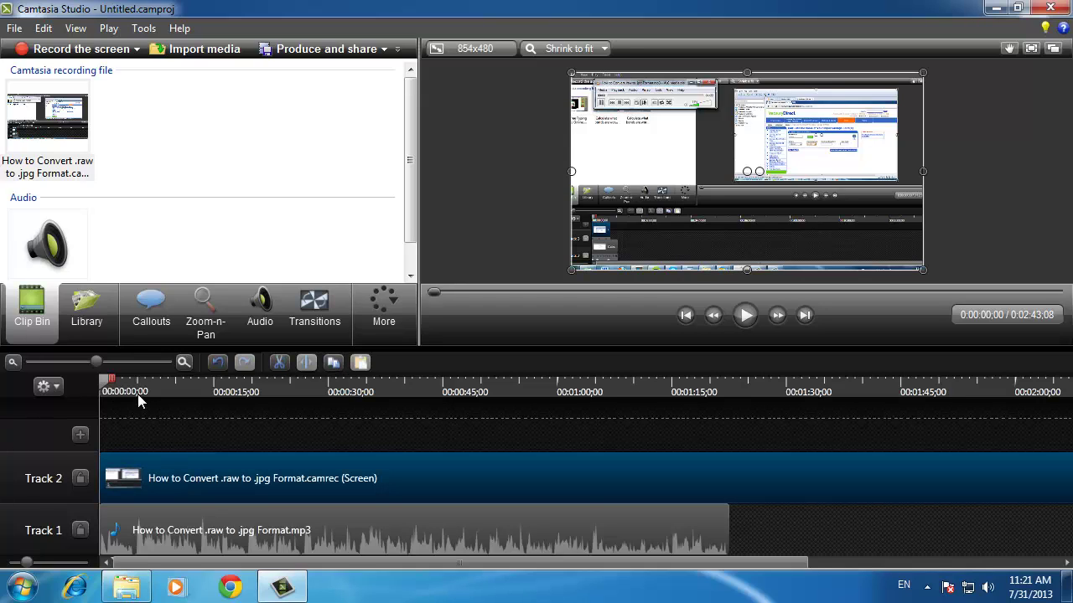
pyautogui.click(133, 390)
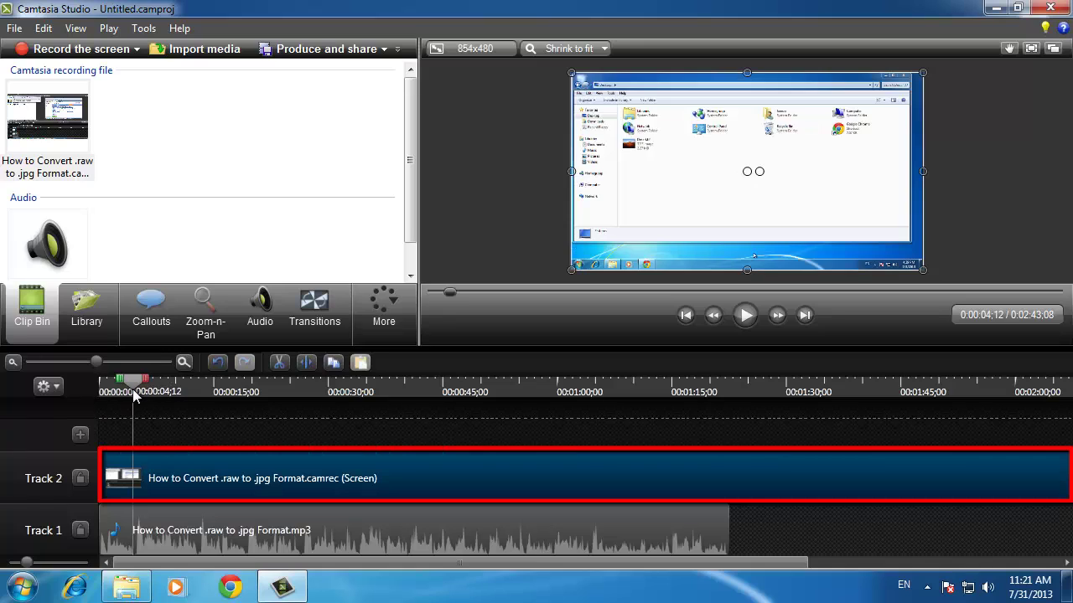
pyautogui.press('s')
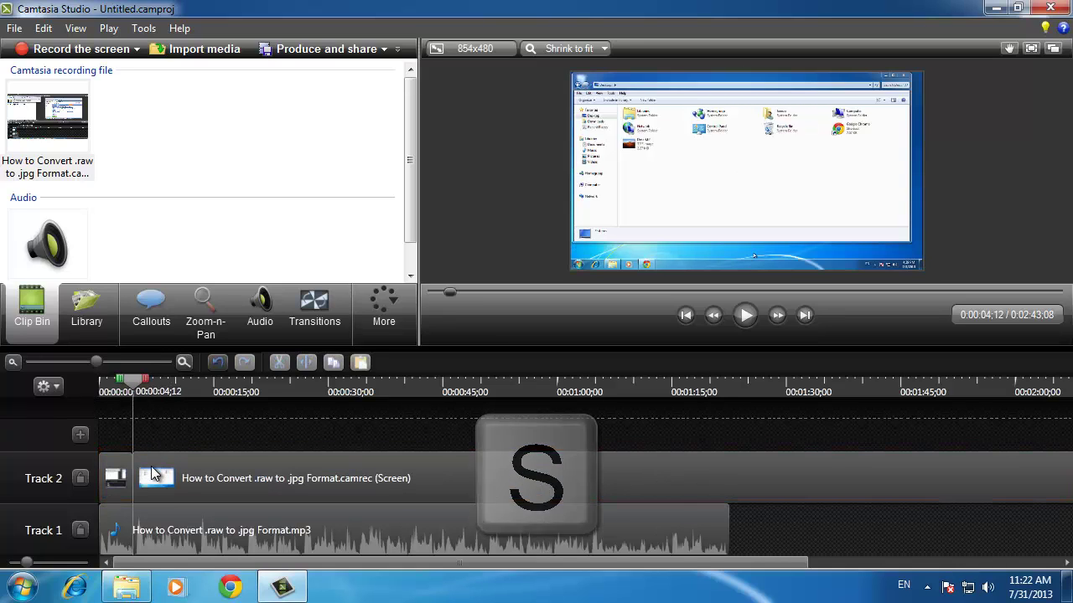
pyautogui.moveTo(143, 387); pyautogui.dragTo(193, 389)
pyautogui.click(167, 470)
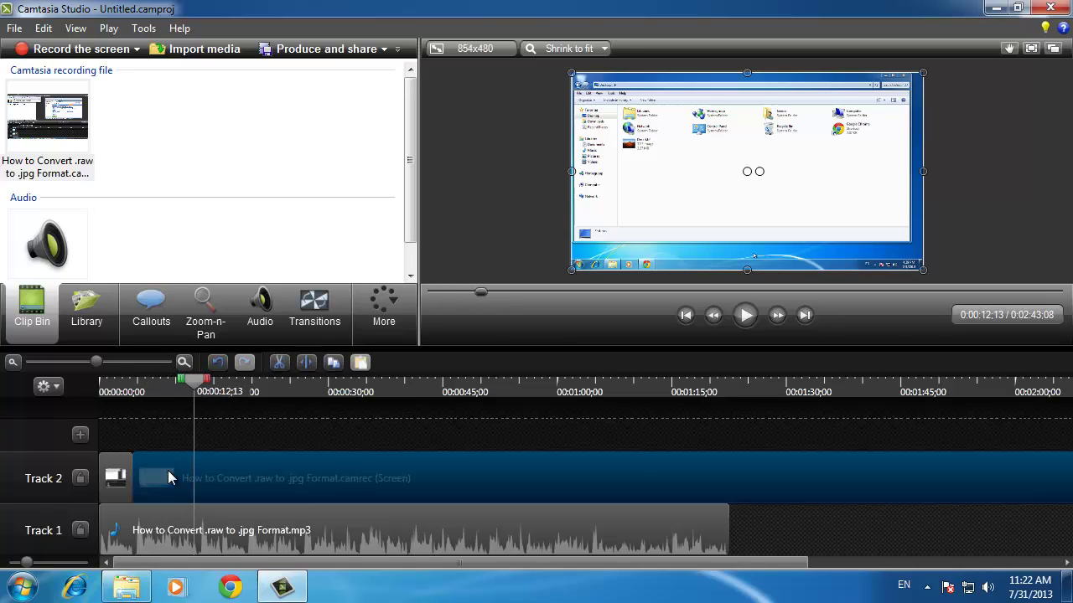
# - Delete the middle piece, slide the remaining clip left to close the gap, and play back
pyautogui.click(179, 494)
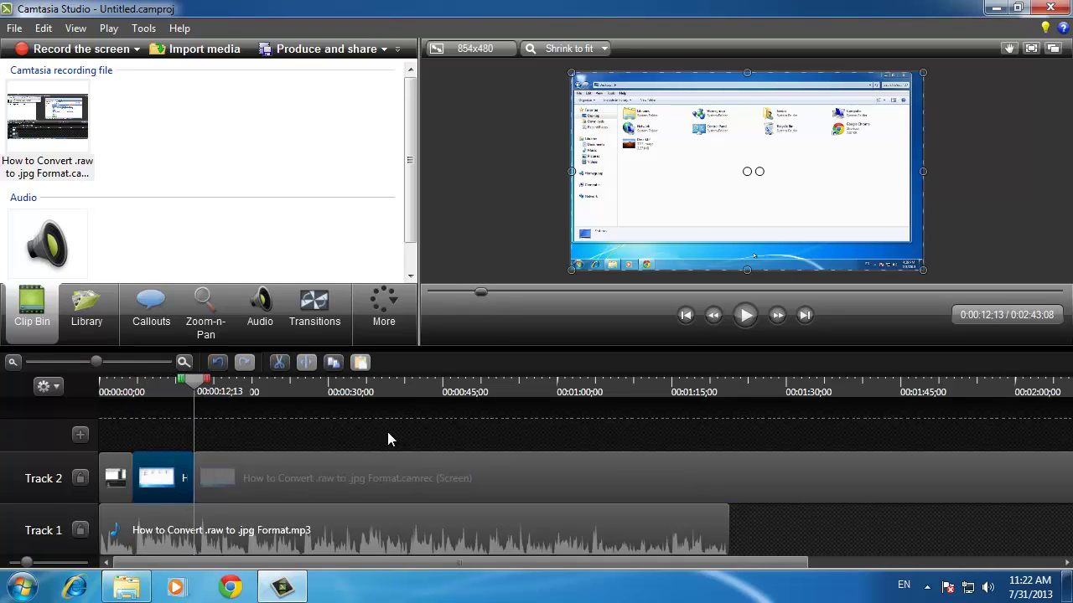
pyautogui.press('Delete')
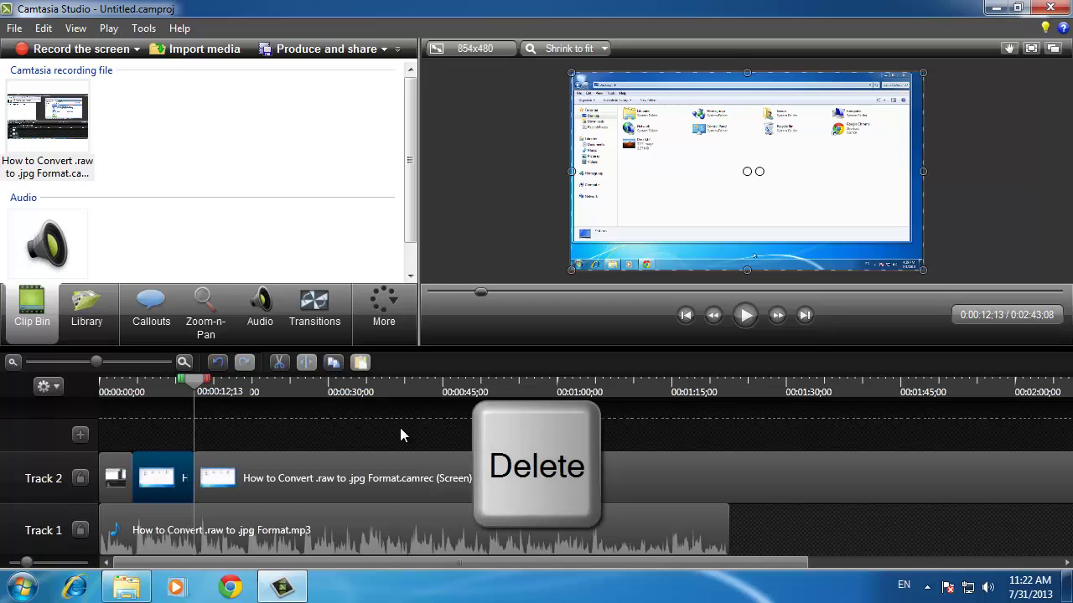
pyautogui.click(394, 478)
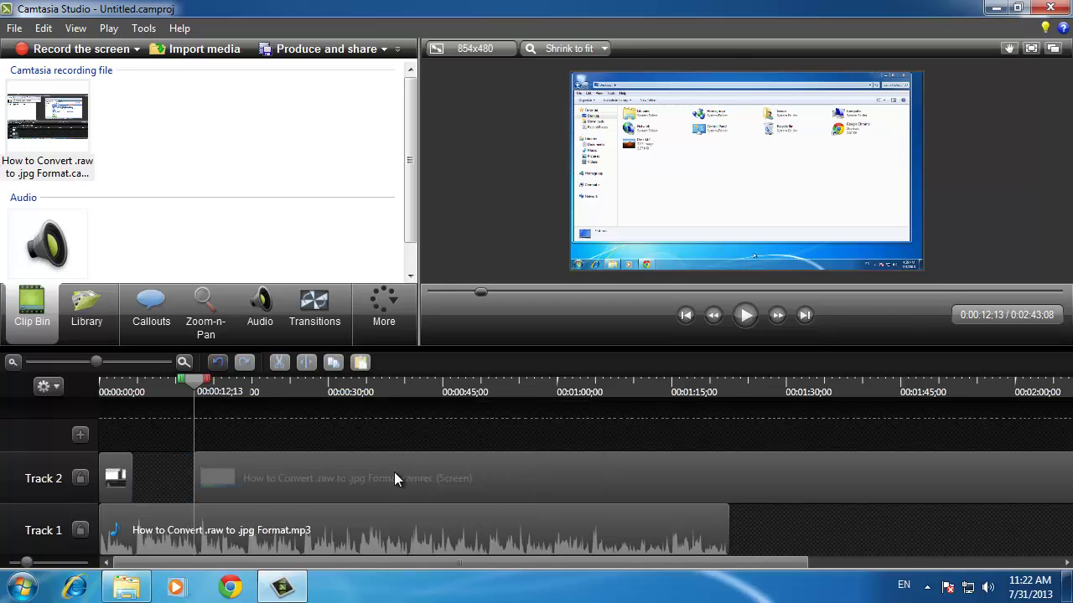
pyautogui.moveTo(394, 479); pyautogui.dragTo(251, 473)
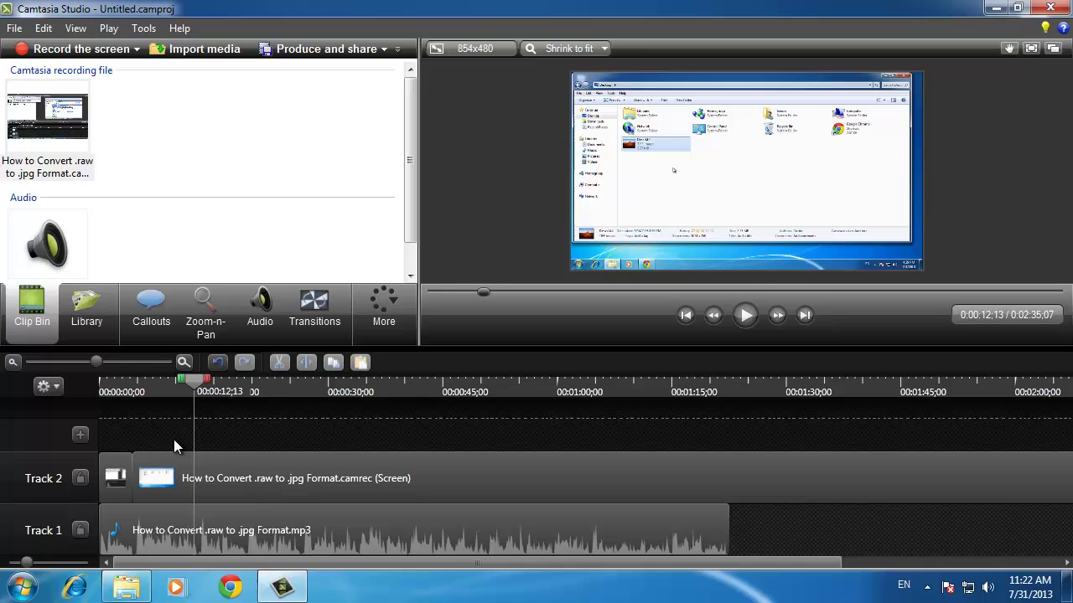
pyautogui.click(126, 392)
pyautogui.press('space')
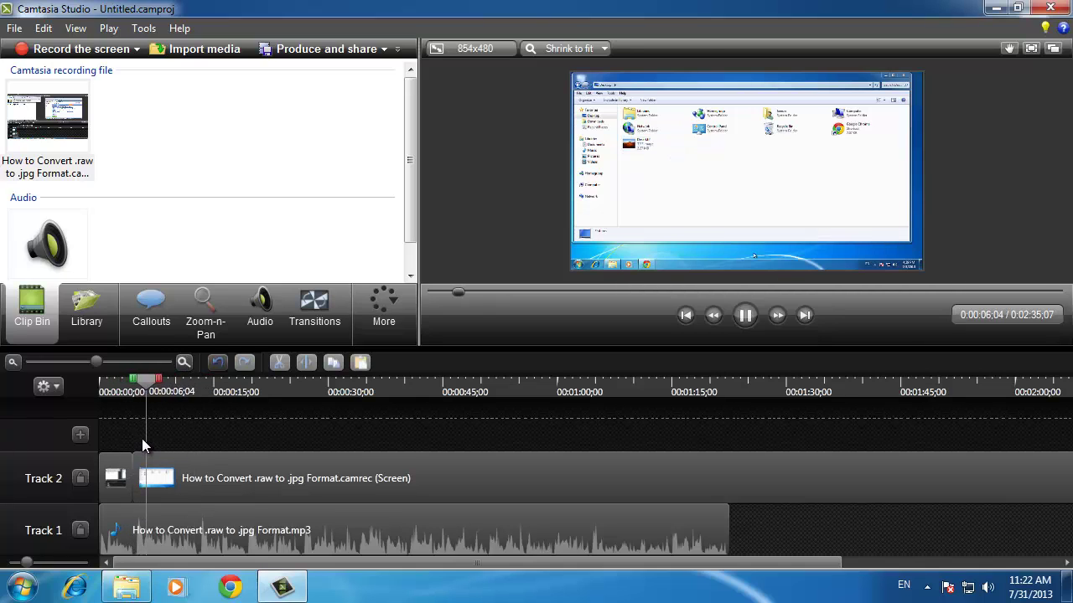
pyautogui.press('space')
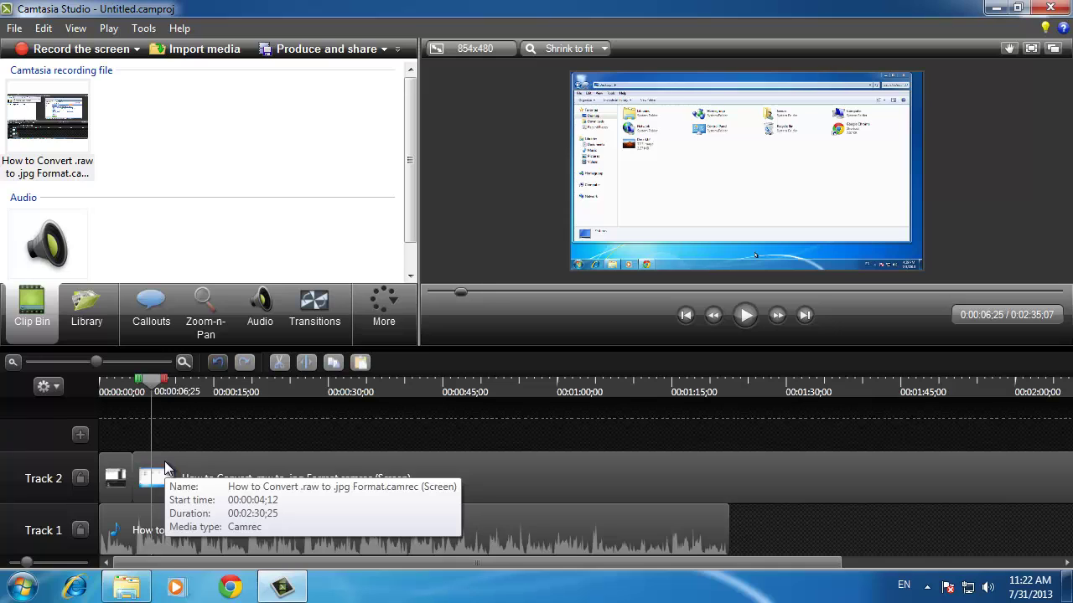
# - Split the screen clip at 0:00:12 and at about 0:00:31
pyautogui.moveTo(153, 386); pyautogui.dragTo(188, 387)
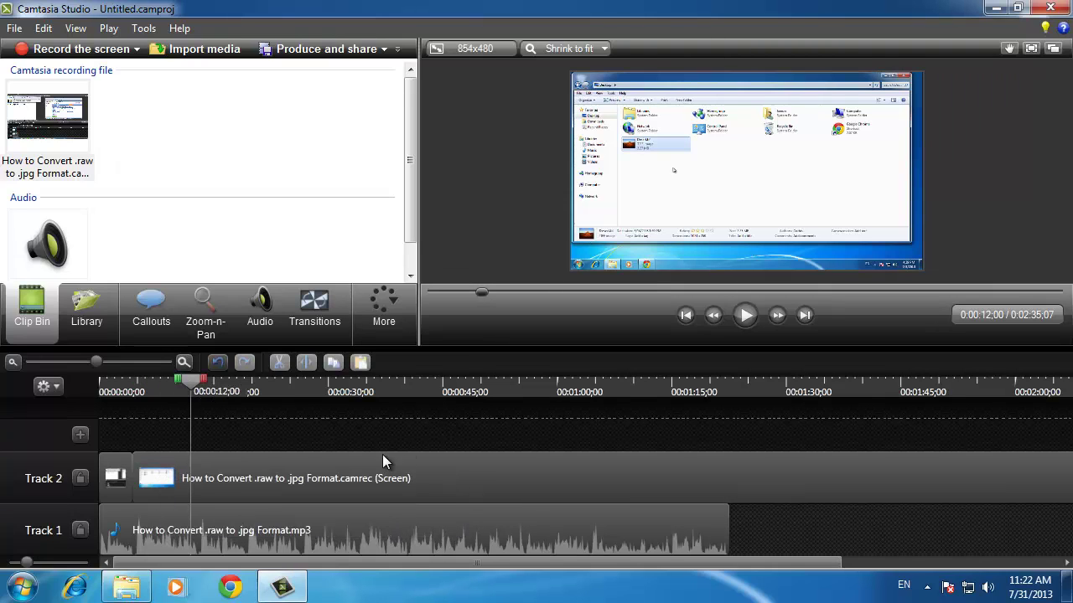
pyautogui.press('s')
pyautogui.click(335, 391)
pyautogui.press('s')
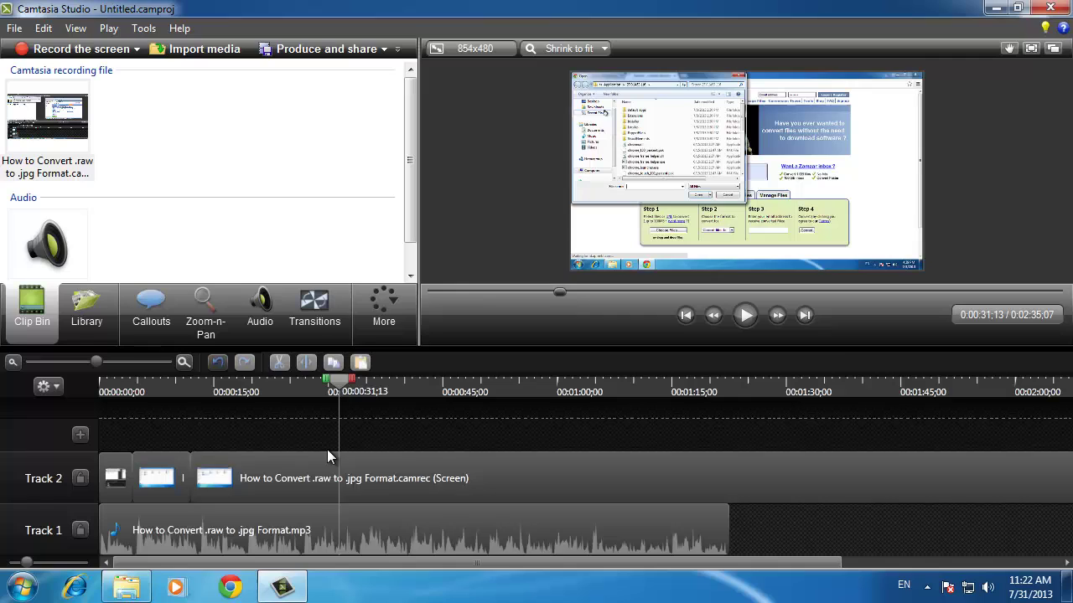
# - Set the middle clip piece's speed to 200%
pyautogui.rightClick(255, 467)
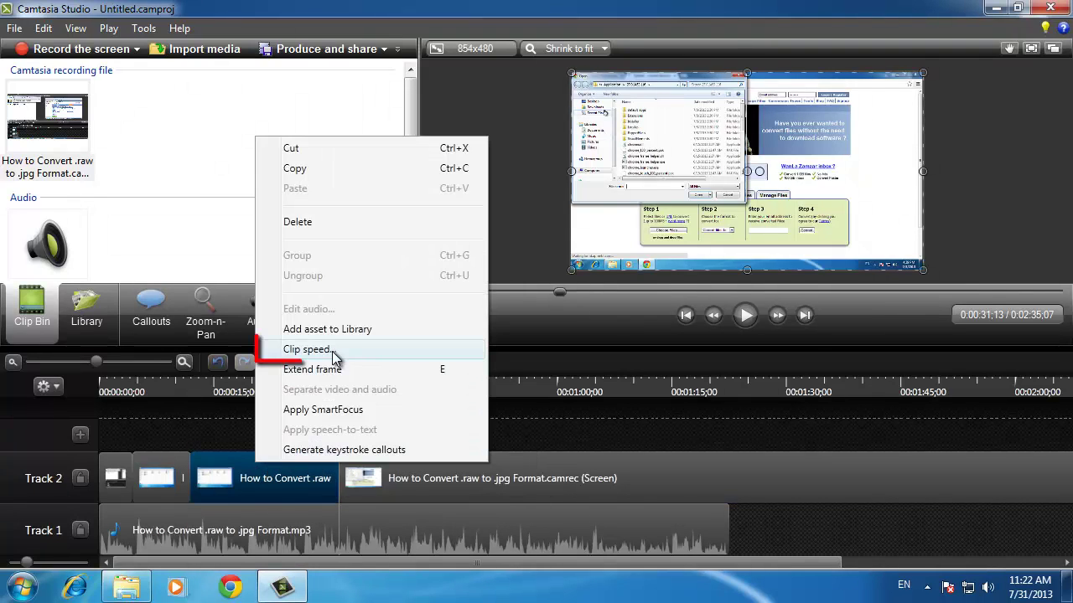
pyautogui.click(332, 350)
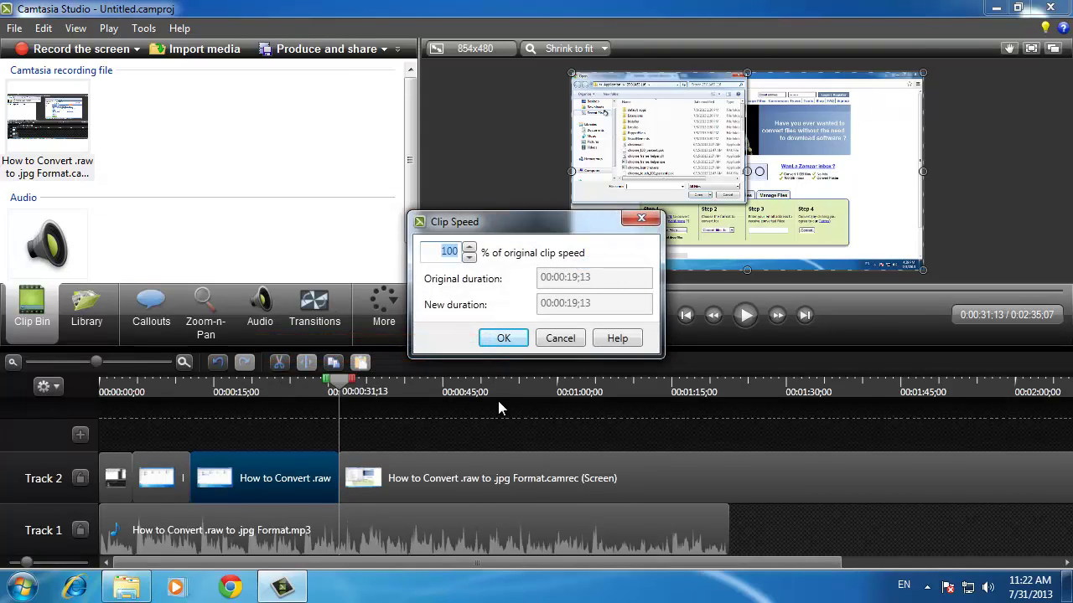
pyautogui.write('200')
pyautogui.click(504, 338)
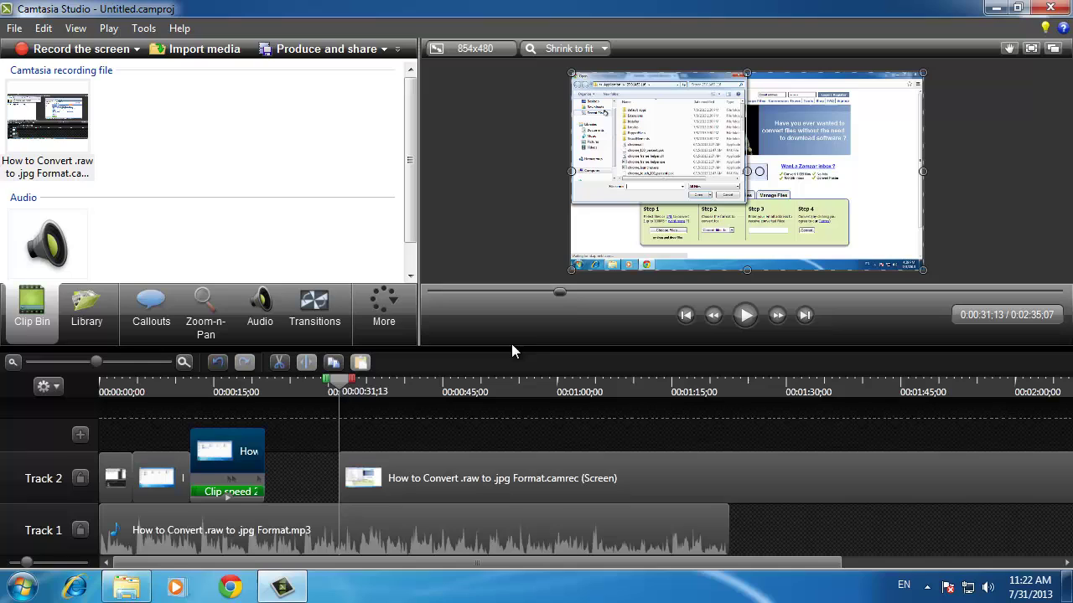
# - Drag the long screen recording left to close the gap after the sped-up piece
pyautogui.click(377, 477)
pyautogui.moveTo(372, 478); pyautogui.dragTo(297, 478)
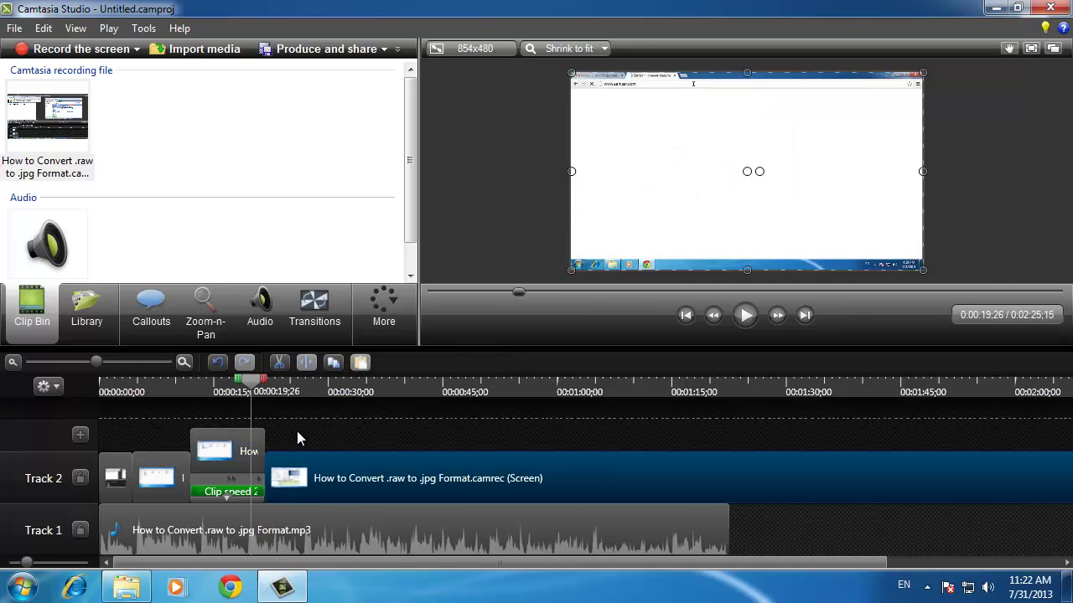
pyautogui.click(298, 433)
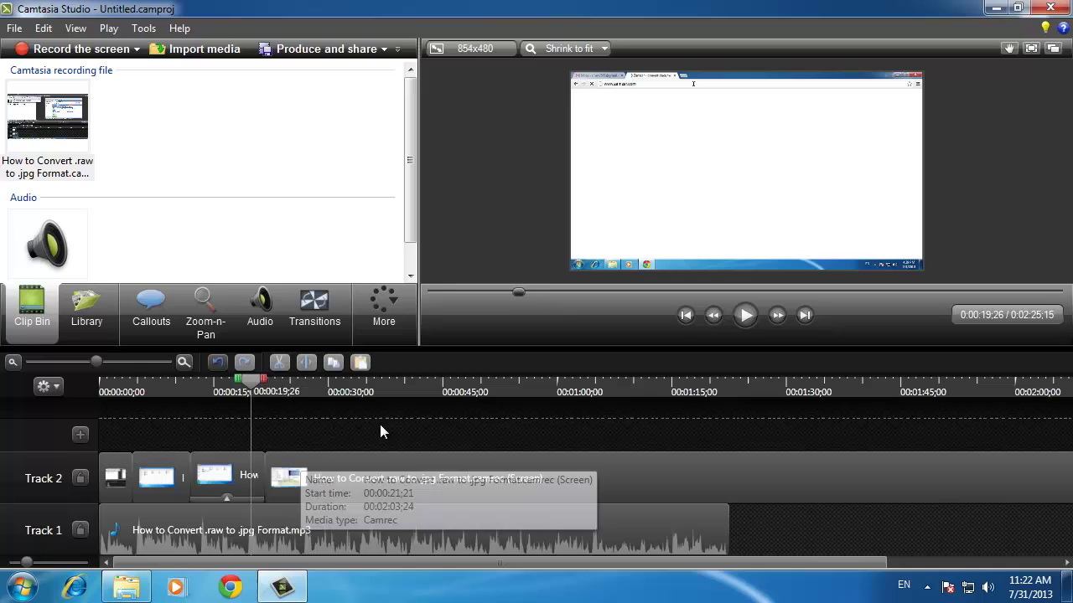
# - Move the playhead to 0:00:40;29, where the Step 1–4 panel shows
pyautogui.moveTo(381, 390); pyautogui.dragTo(412, 388)
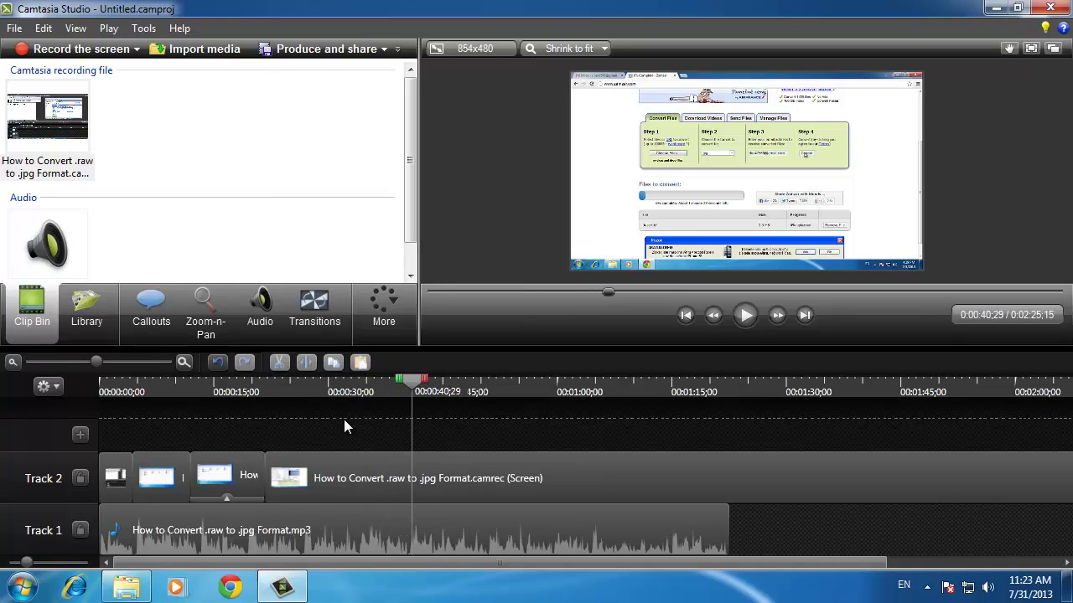
# - Add a red Sketch Motion rectangle callout around the Step 1–4 panel, trimmed to about 4 seconds
pyautogui.click(149, 316)
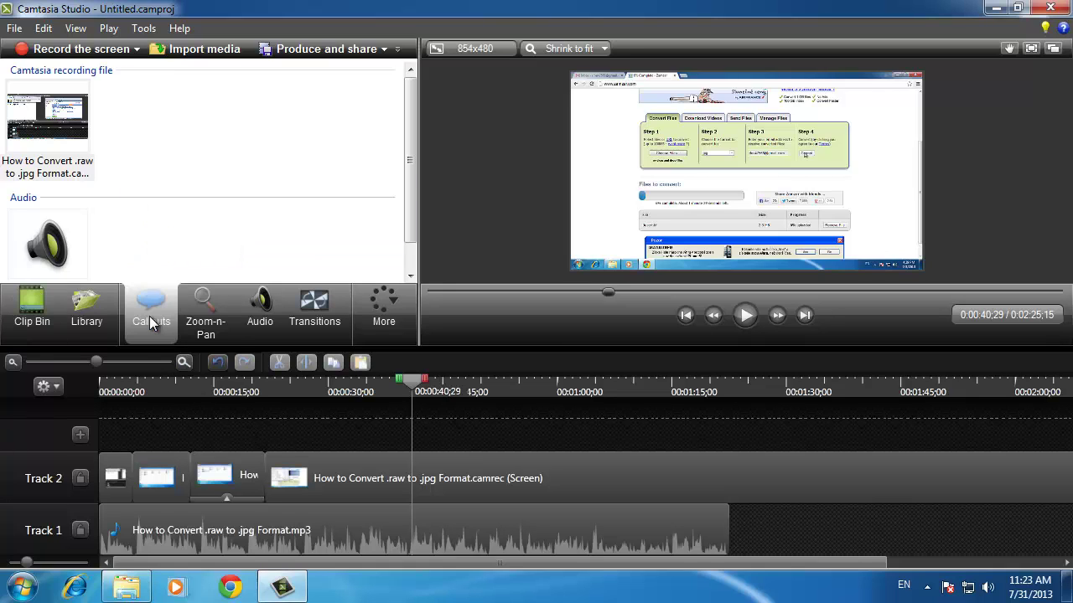
pyautogui.click(328, 156)
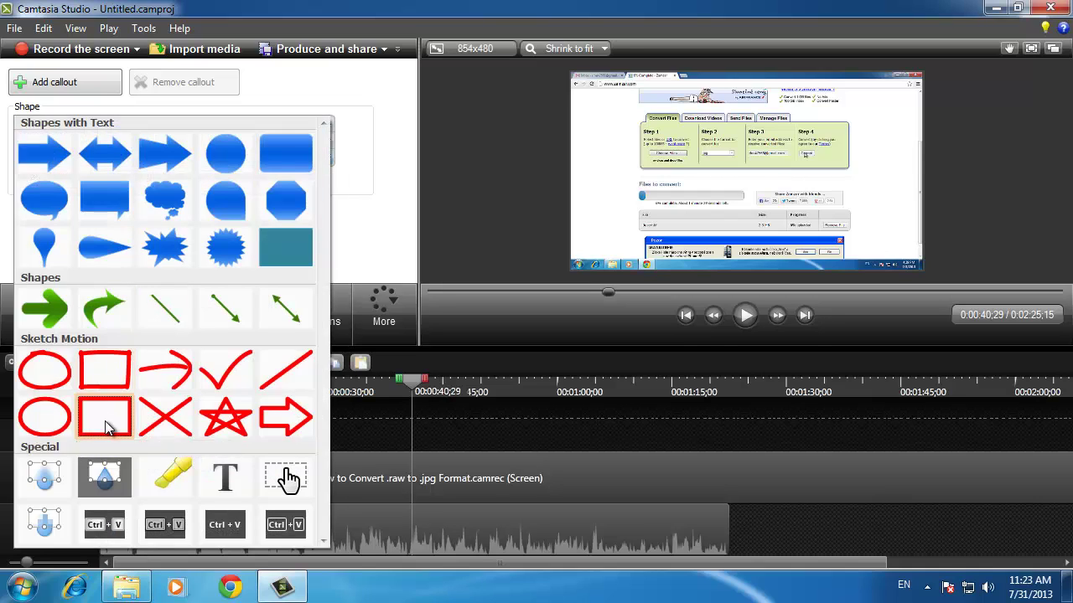
pyautogui.click(105, 421)
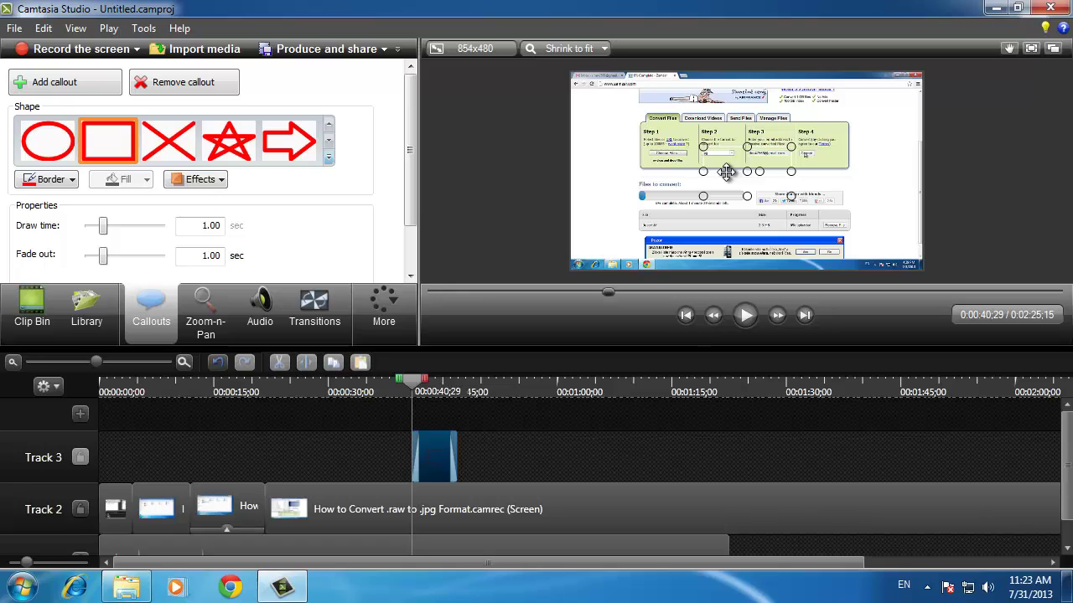
pyautogui.moveTo(726, 170); pyautogui.dragTo(657, 135)
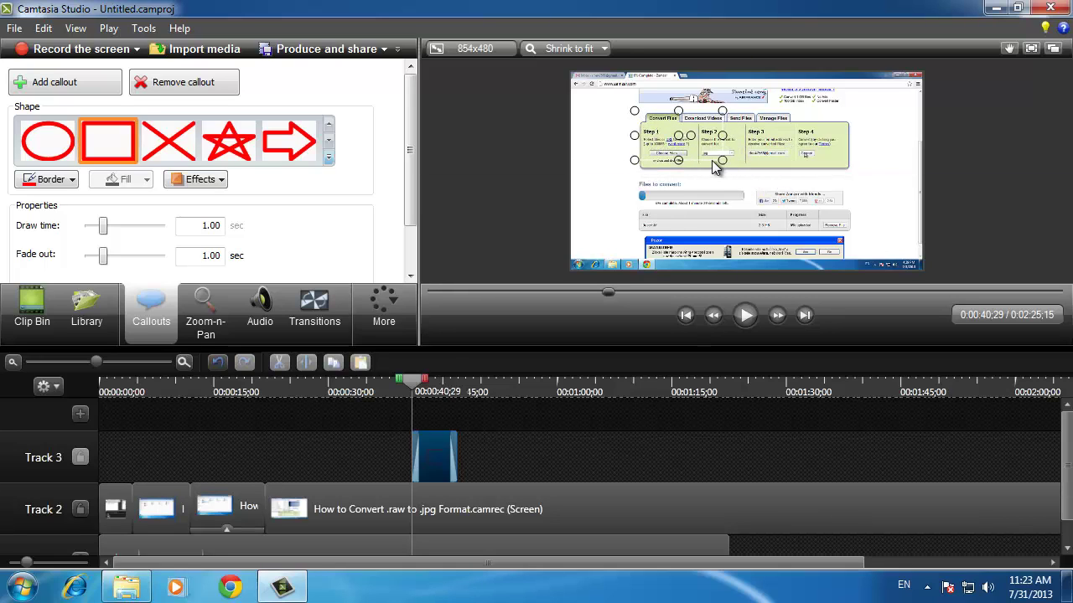
pyautogui.moveTo(721, 160); pyautogui.dragTo(854, 170)
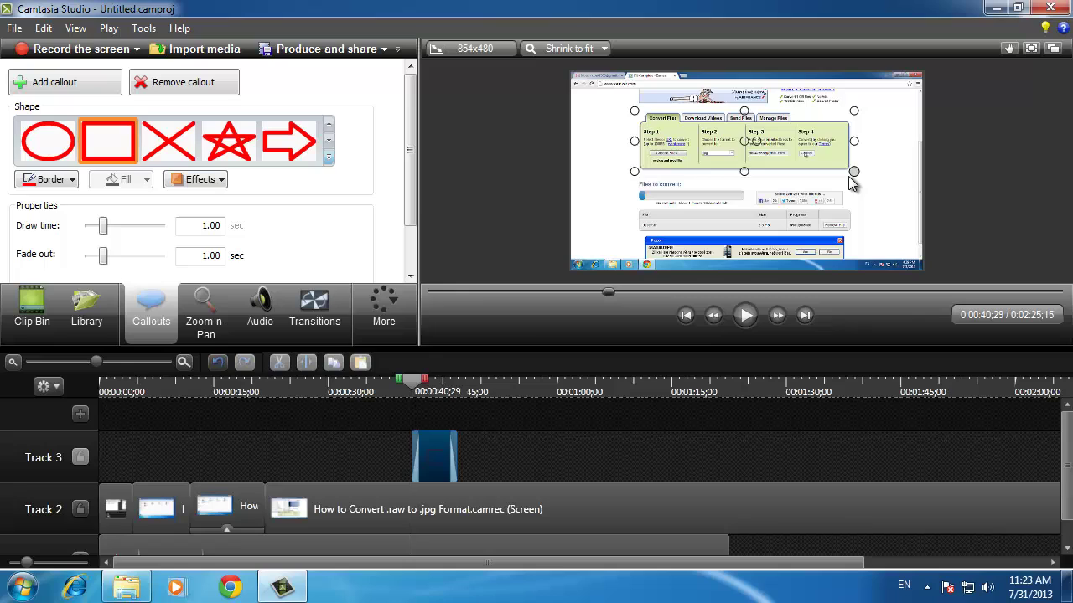
pyautogui.click(745, 315)
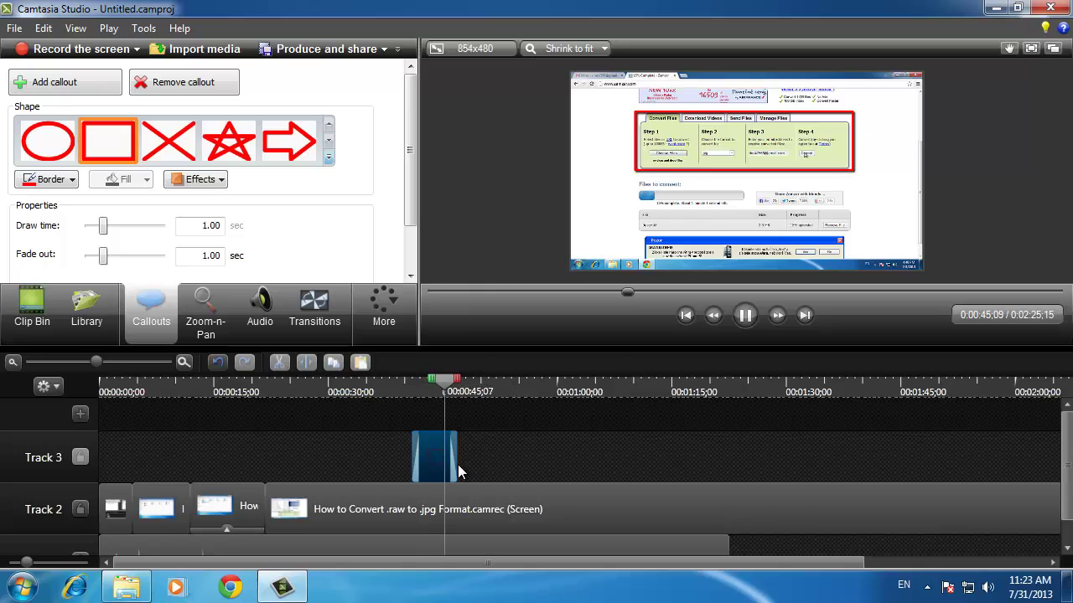
pyautogui.moveTo(456, 457); pyautogui.dragTo(434, 452)
# - Replay the end of the callout to review it
pyautogui.click(435, 392)
pyautogui.press('space')
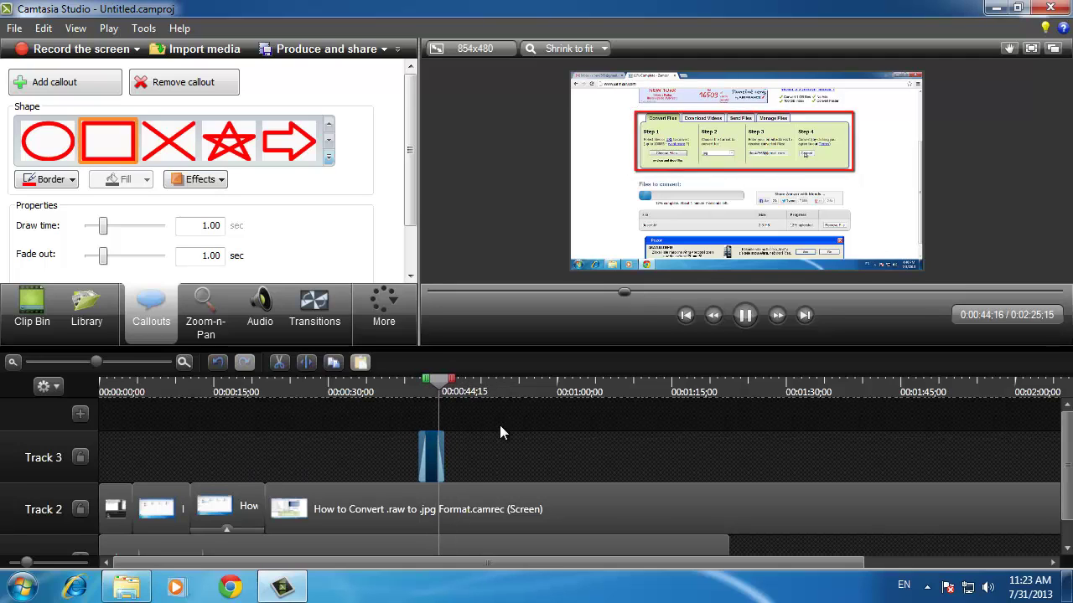
pyautogui.press('space')
pyautogui.click(504, 461)
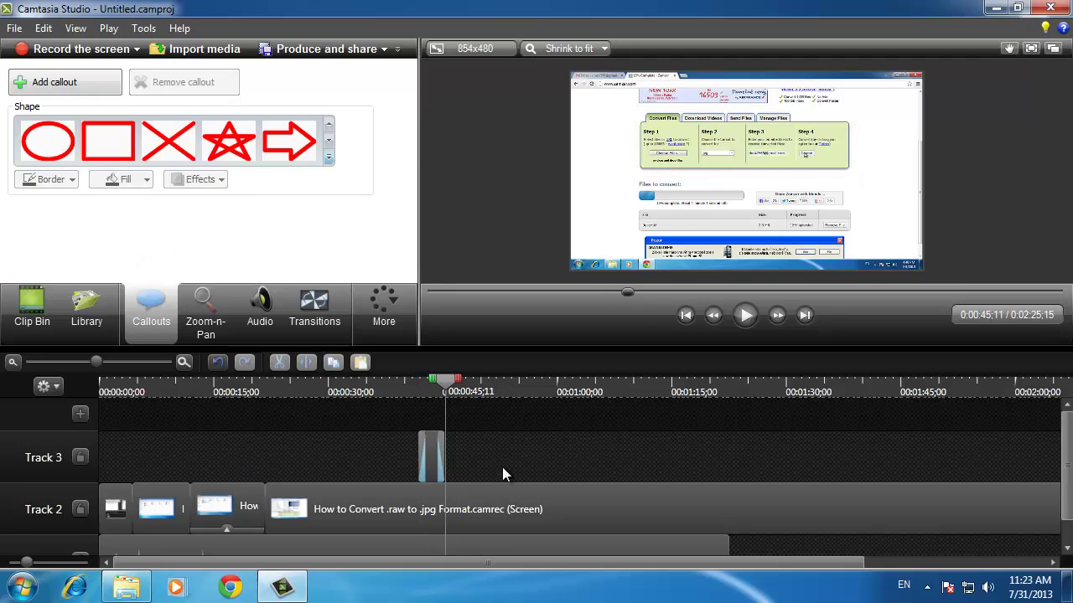
# - Zoom out the timeline and group all six clips into Group 1 with Ctrl+A, Ctrl+G
pyautogui.scroll(-2, 489, 476)
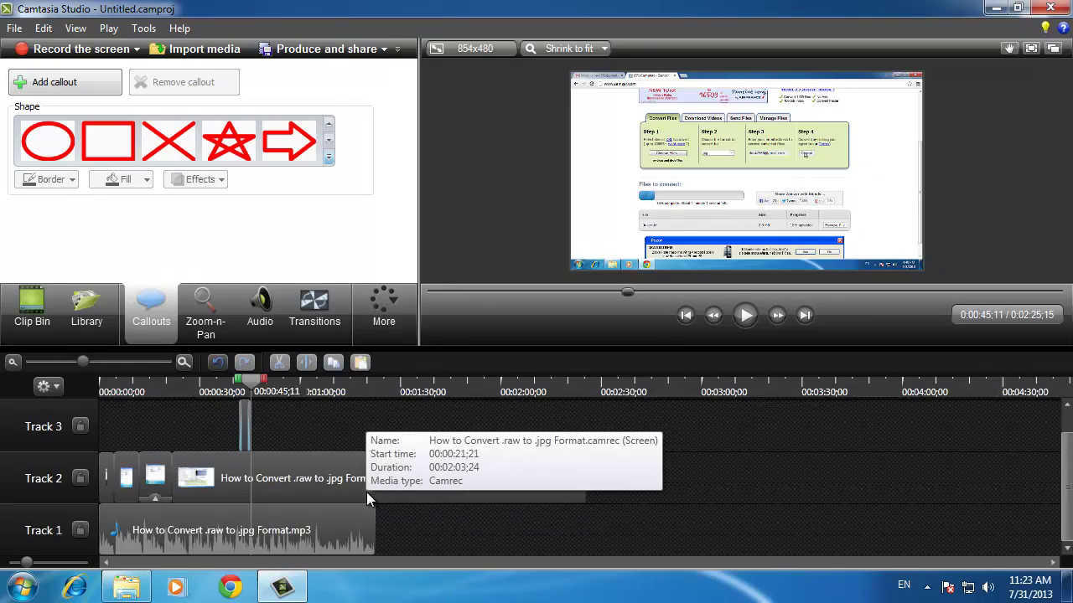
pyautogui.scroll(-1, 367, 491)
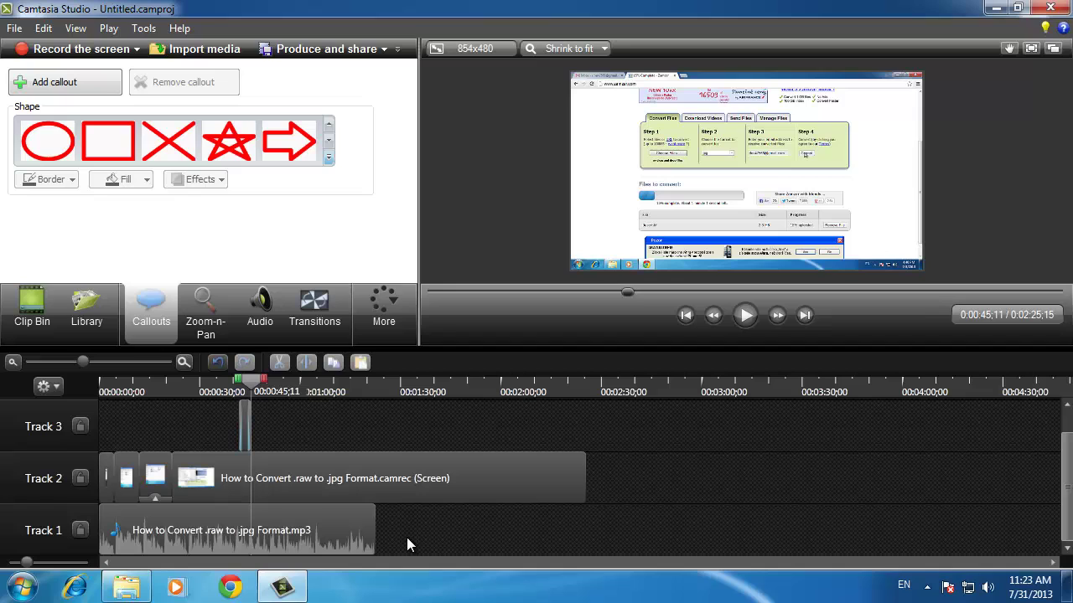
pyautogui.hotkey('ctrl', 'a')
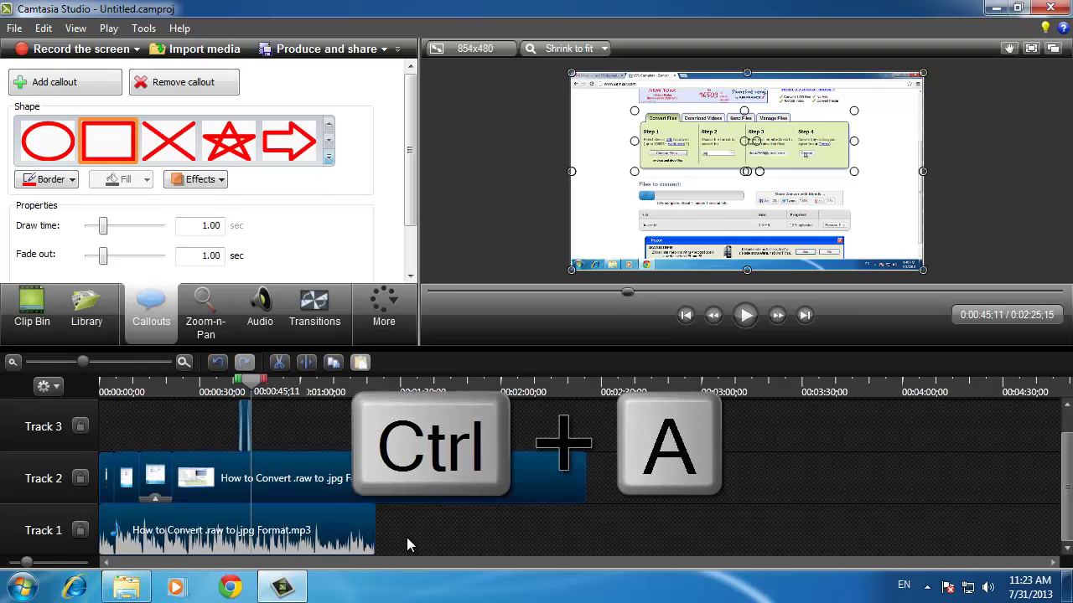
pyautogui.hotkey('ctrl', 'g')
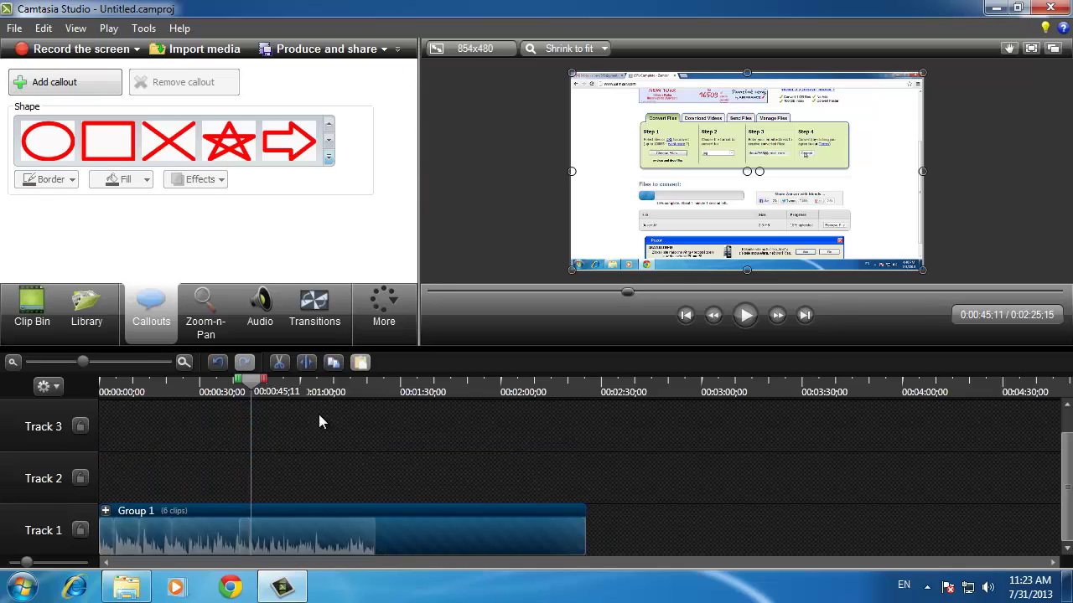
# - Add a Zoom-n-Pan point at 0:00:02;24 zooming onto the Explorer window's top-right desktop icons
pyautogui.moveTo(258, 389); pyautogui.dragTo(17, 398)
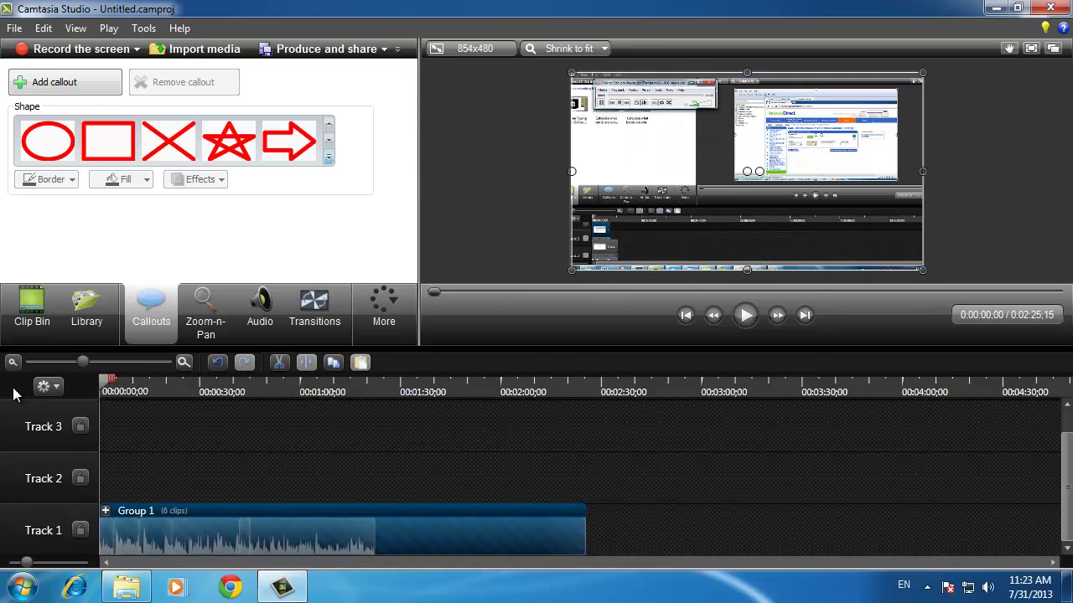
pyautogui.click(197, 333)
pyautogui.press('space')
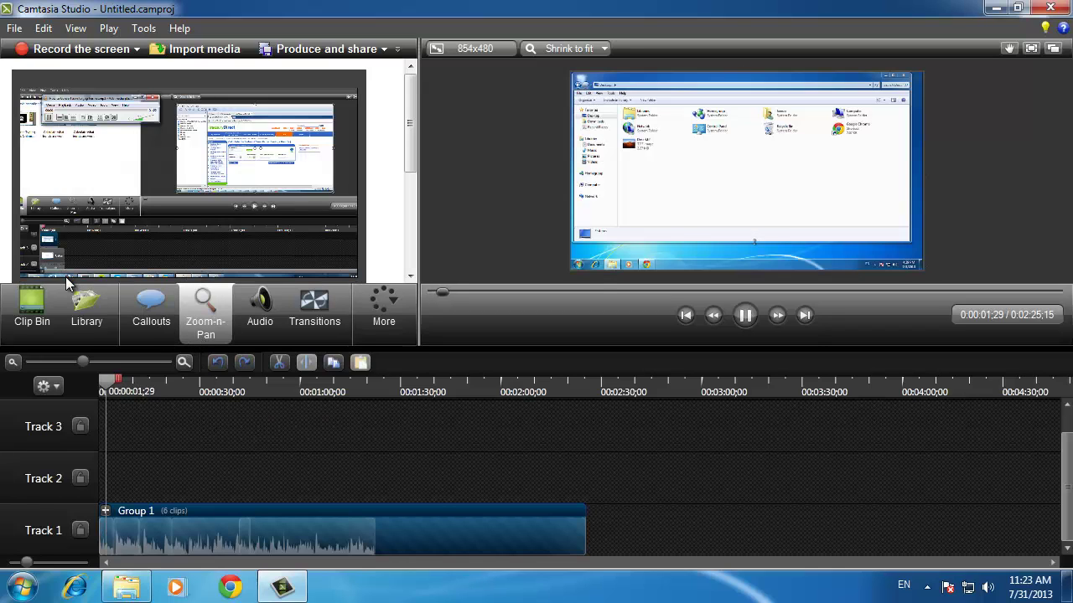
pyautogui.press('space')
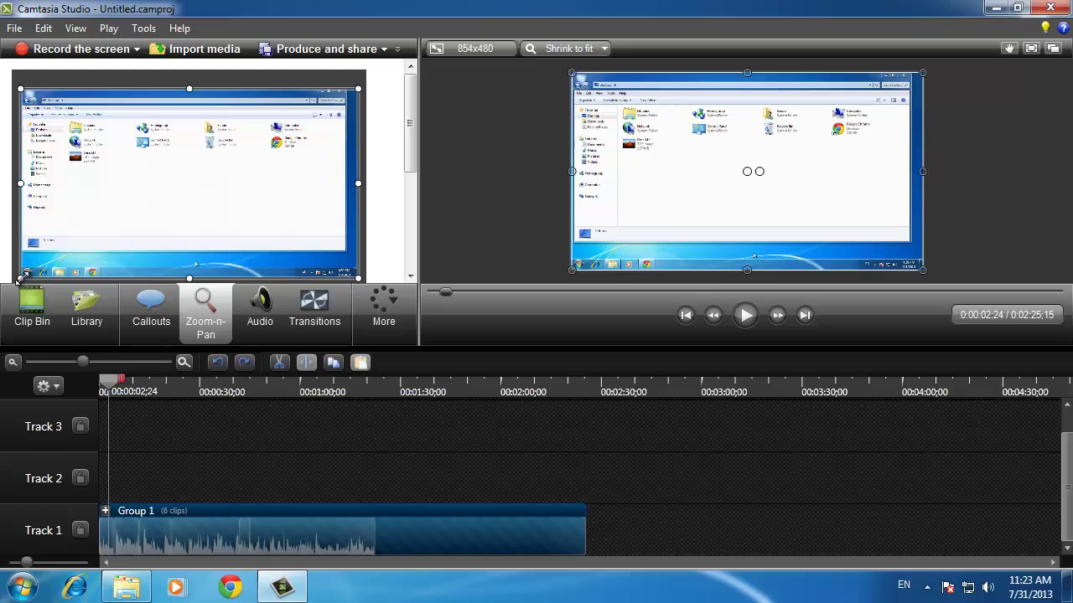
pyautogui.moveTo(22, 279); pyautogui.dragTo(225, 182)
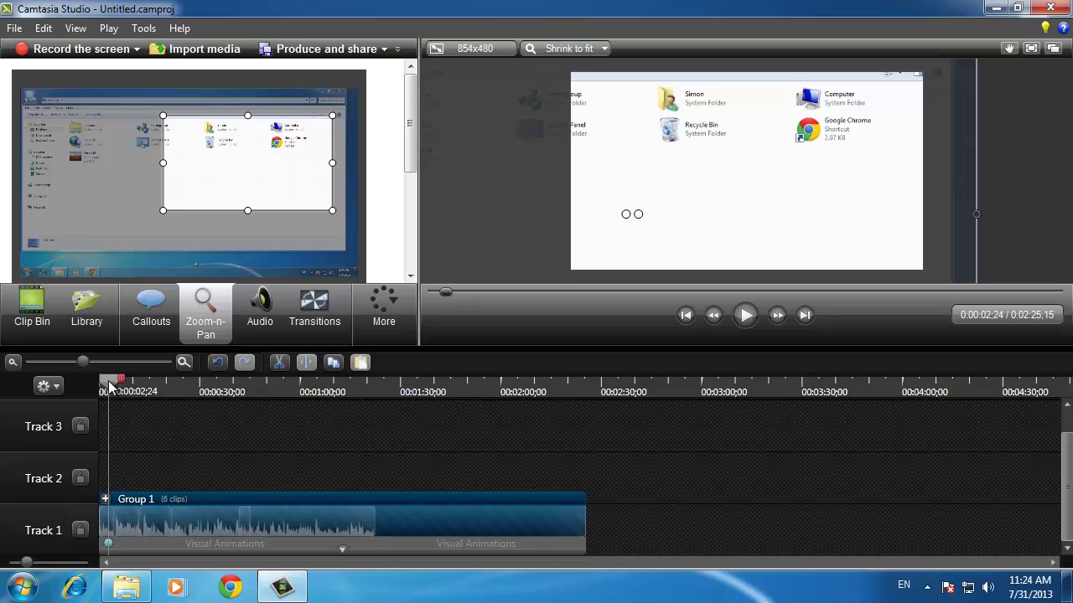
# - Add a zoom point at 0:00:05;15 that shifts up-right and widens to the fuller folder window
pyautogui.press('space')
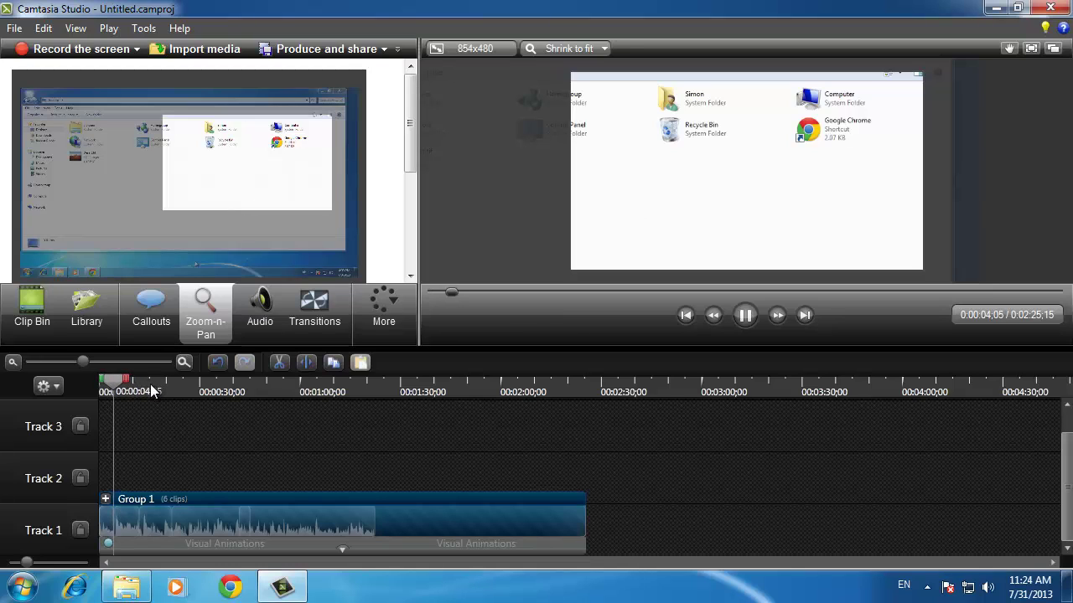
pyautogui.click(745, 315)
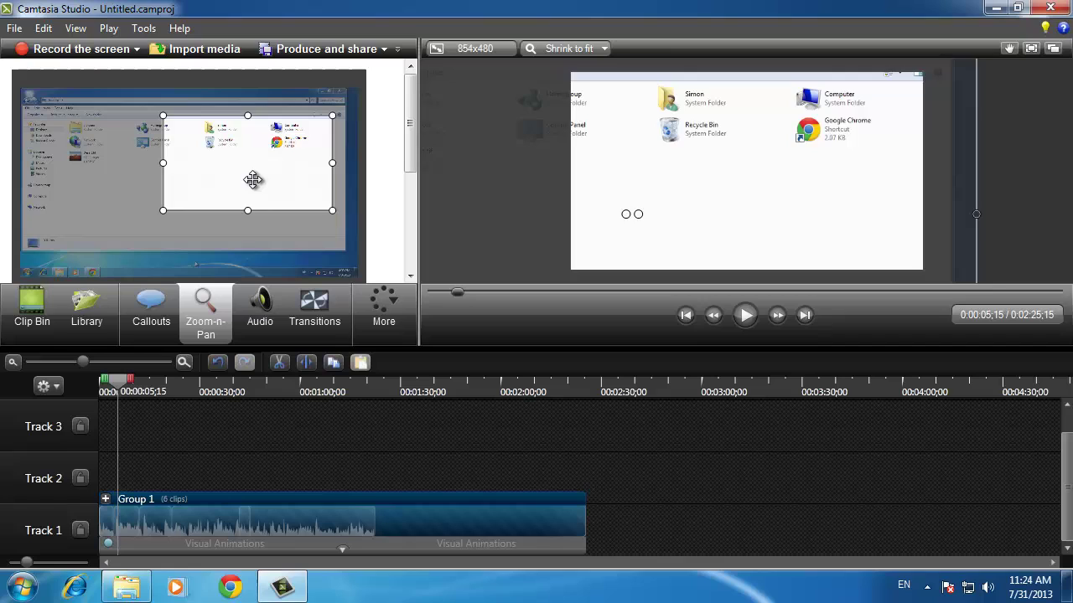
pyautogui.moveTo(252, 180); pyautogui.dragTo(264, 162)
pyautogui.moveTo(176, 191); pyautogui.dragTo(101, 234)
# - Scrub the timeline and replay from about five seconds to check the zoom animations
pyautogui.click(157, 392)
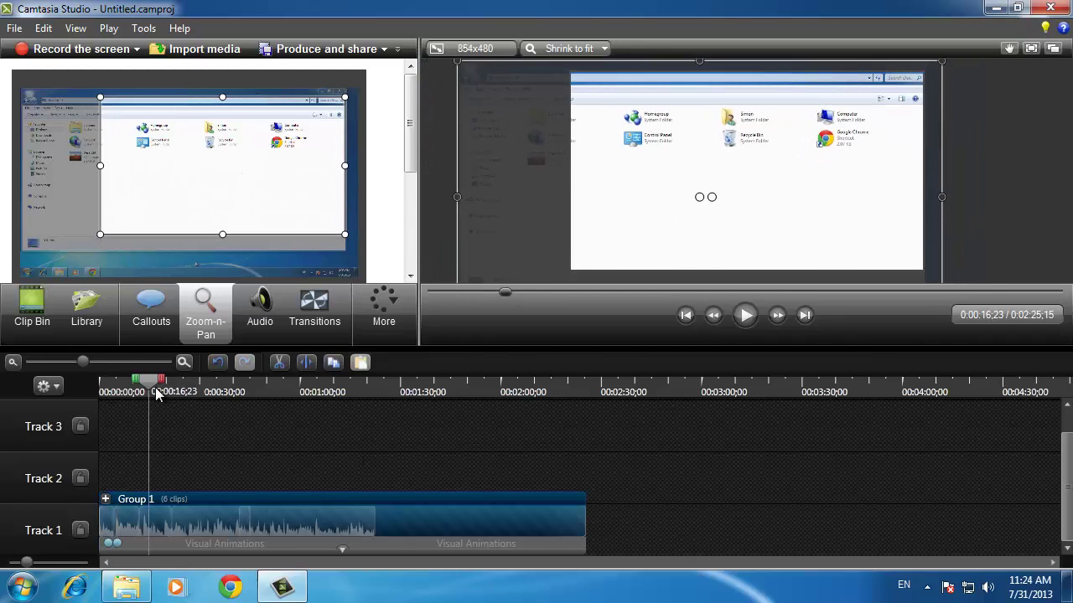
pyautogui.click(119, 393)
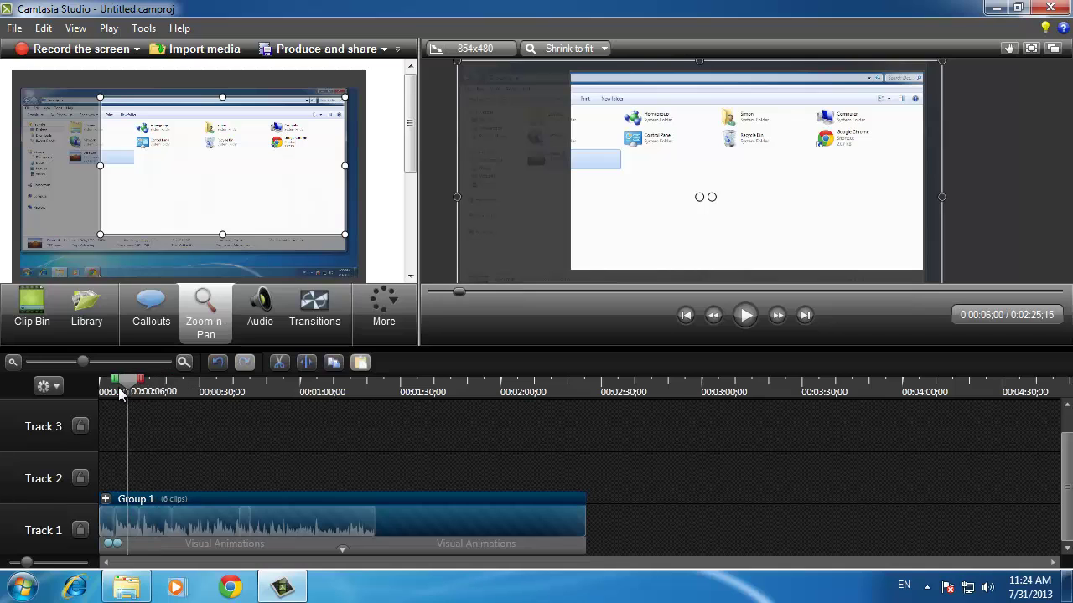
pyautogui.click(116, 392)
pyautogui.press('space')
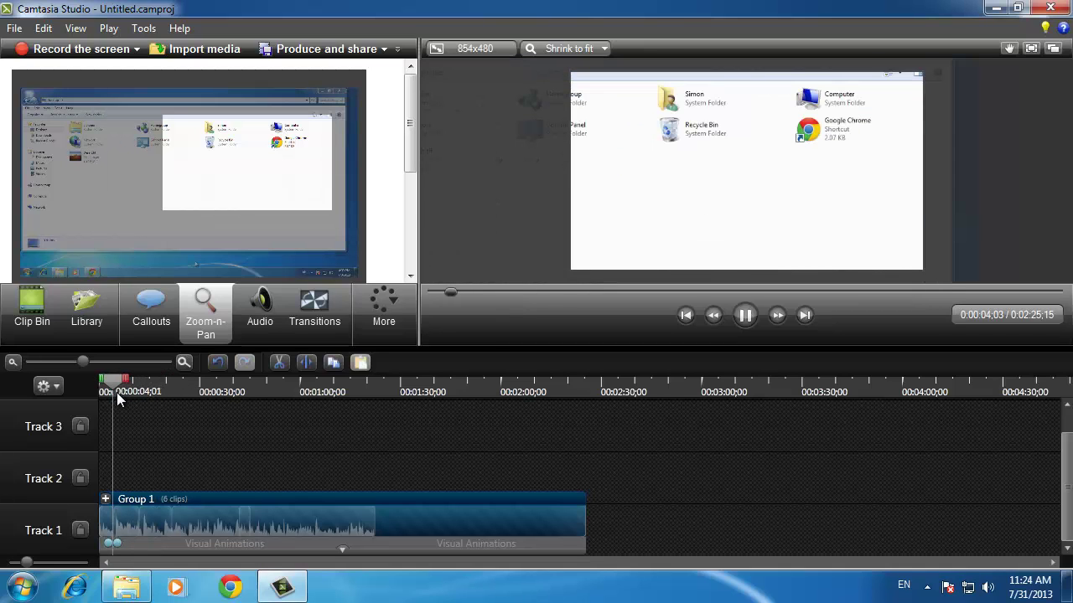